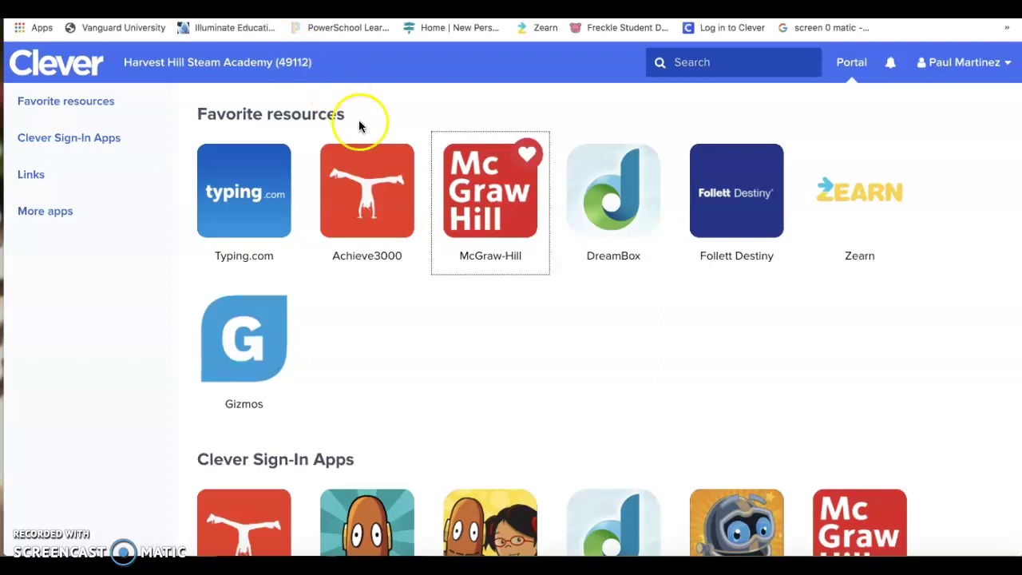
Step: Launch McGraw-Hill from Clever's Favorite resources to reach the Wonders Grade 4 home page
{"action": "left_click", "coordinate": [496, 209]}
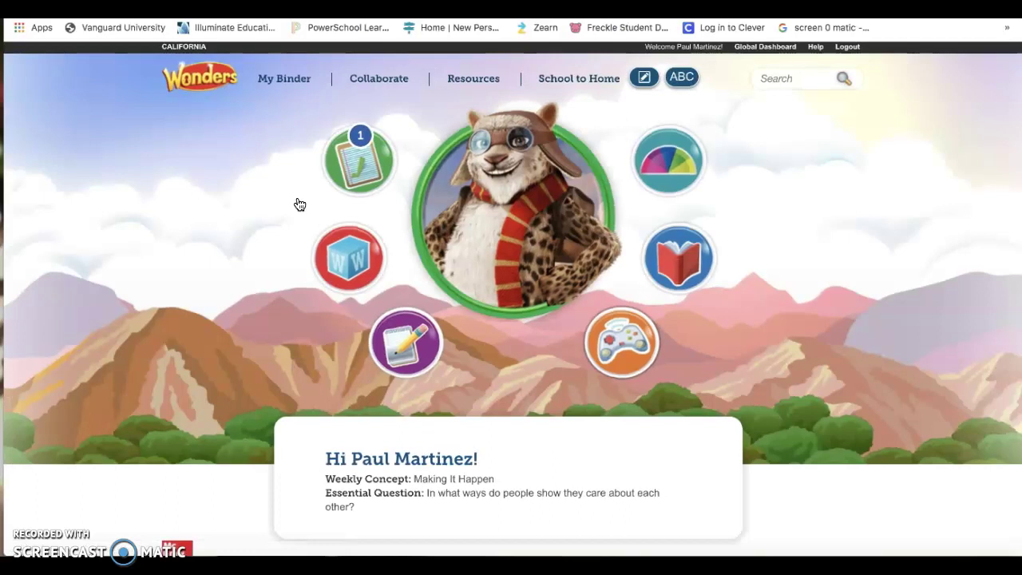
Step: Show My To Do List of current assignments
{"action": "left_click", "coordinate": [360, 137]}
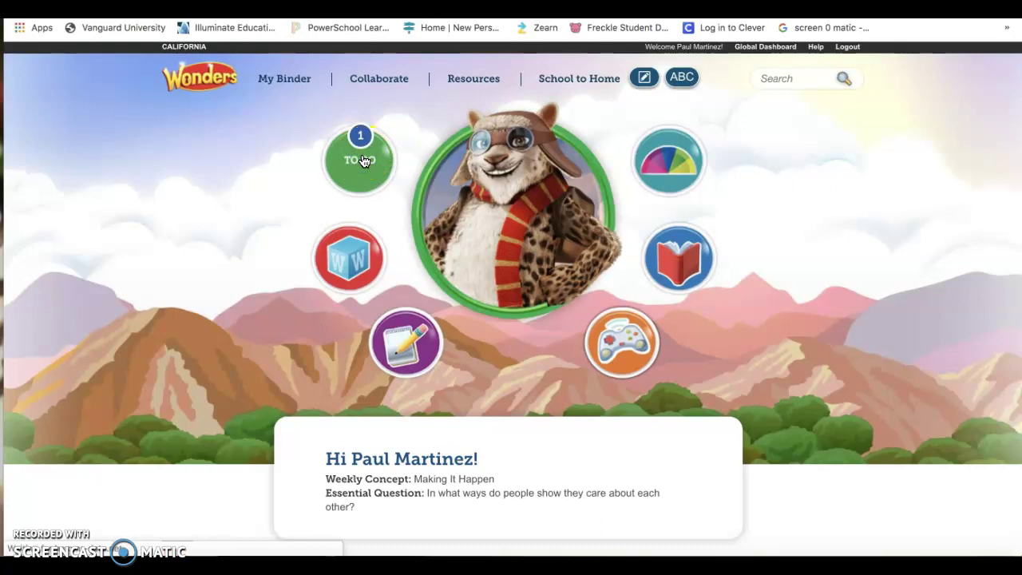
{"action": "left_click", "coordinate": [360, 159]}
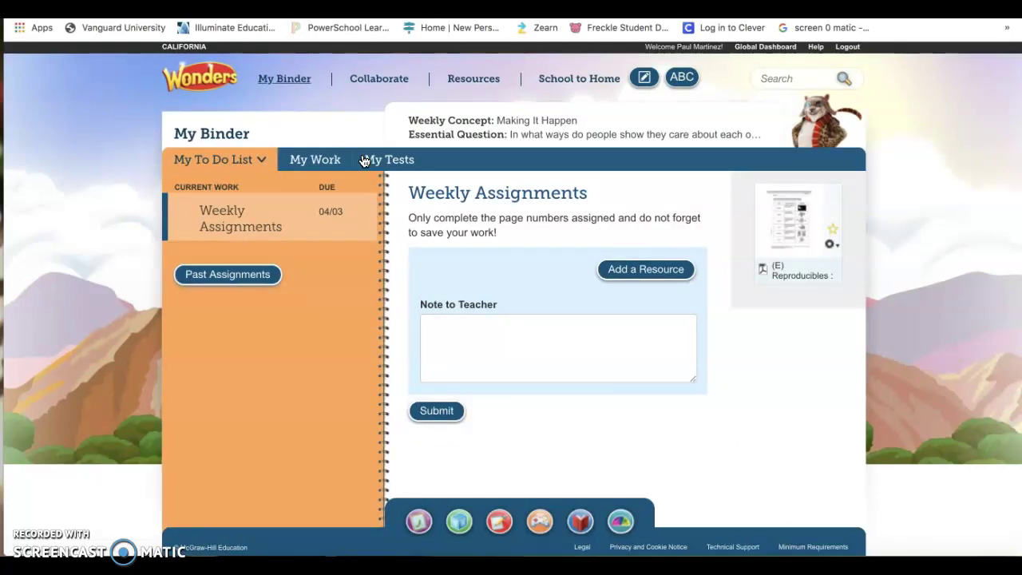
{"action": "left_click", "coordinate": [224, 159]}
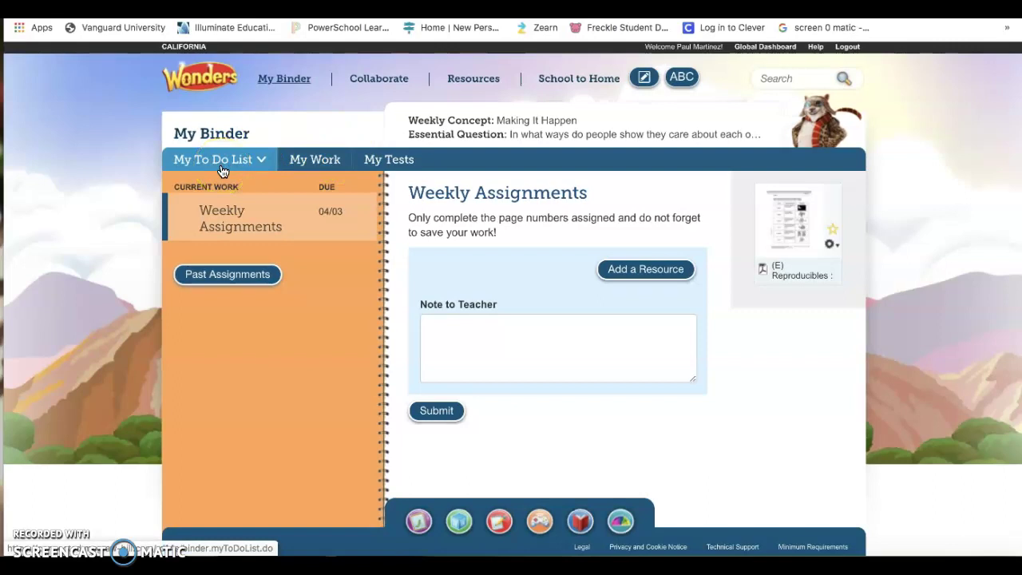
Step: Open the Weekly Assignments item and its attached Reproducibles vocabulary worksheet
{"action": "left_click", "coordinate": [274, 210]}
{"action": "left_click", "coordinate": [209, 211]}
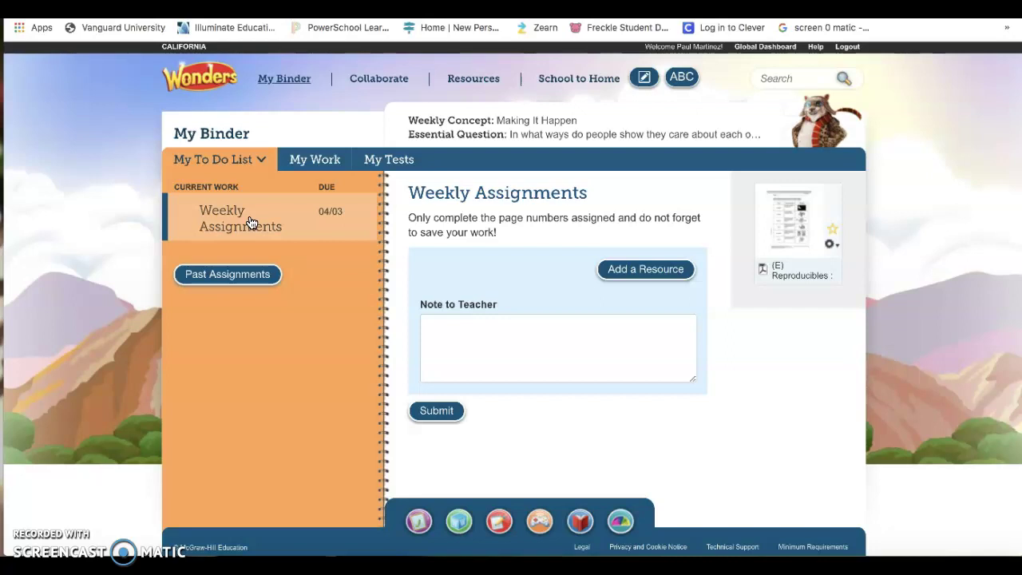
{"action": "left_click", "coordinate": [785, 232]}
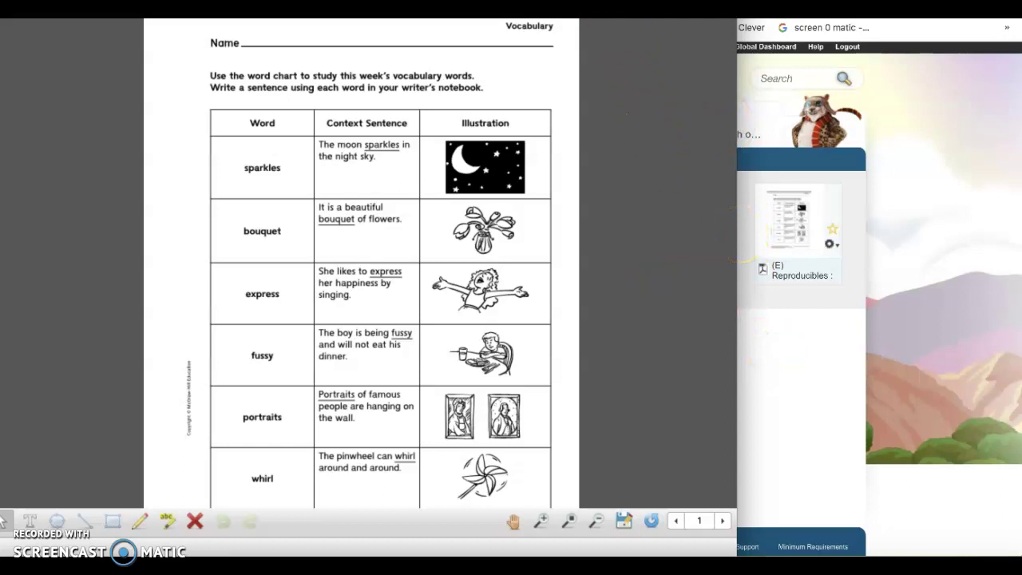
Step: Move the viewer aside and type the student's name on the worksheet's Name line
{"action": "left_click_drag", "start_coordinate": [367, 9], "coordinate": [463, 10]}
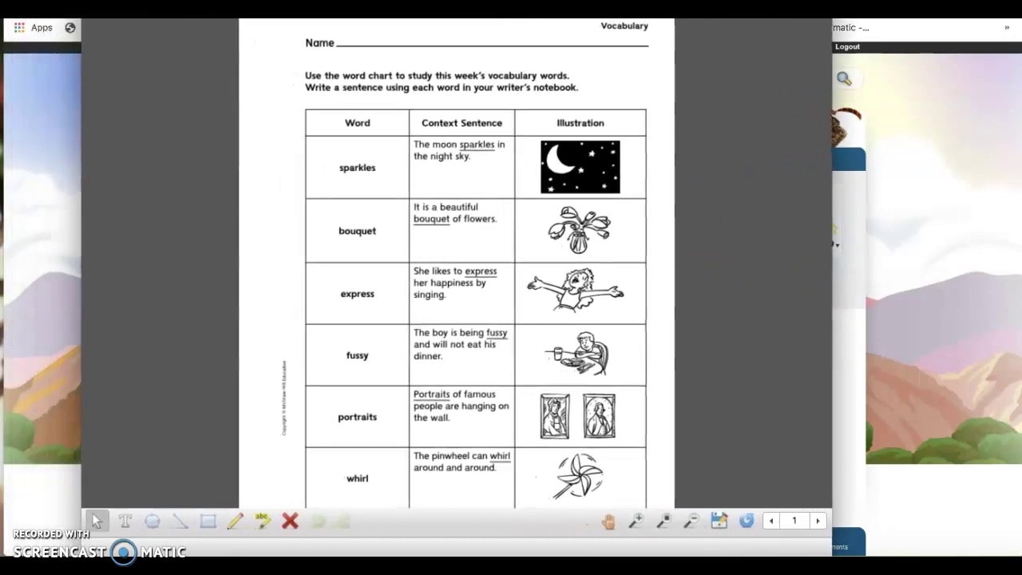
{"action": "left_click", "coordinate": [128, 524]}
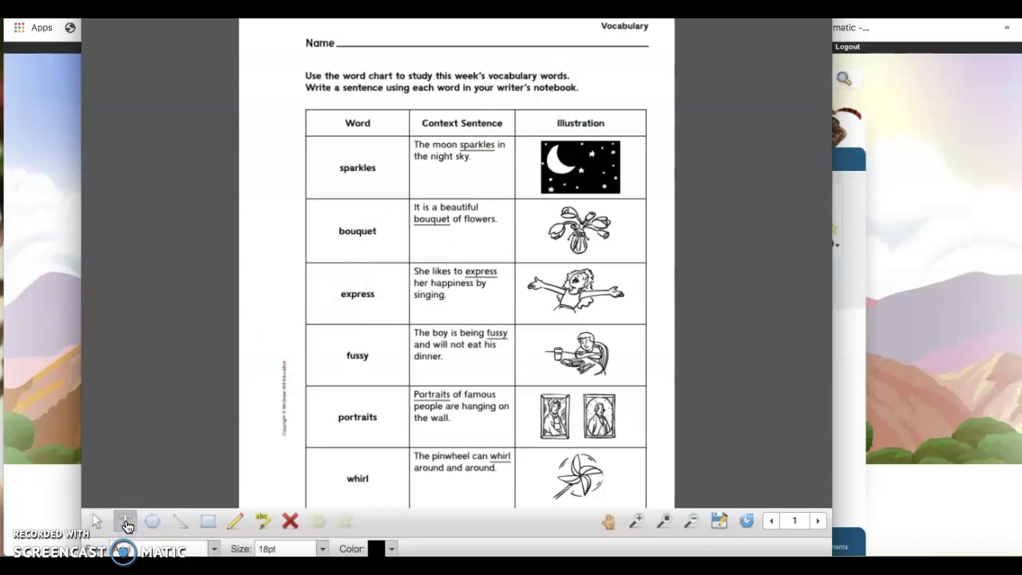
{"action": "left_click", "coordinate": [345, 38]}
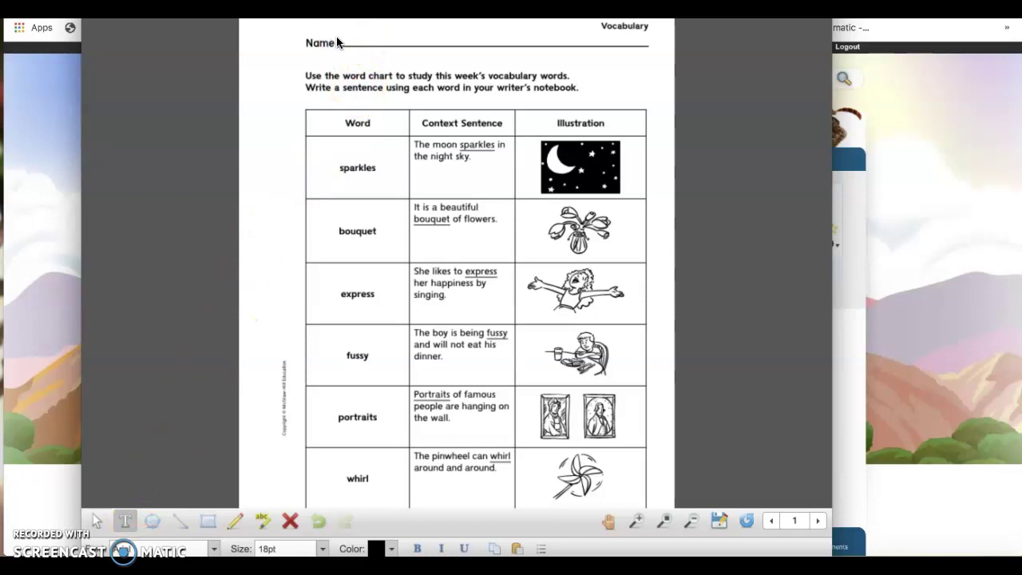
{"action": "left_click", "coordinate": [348, 36]}
{"action": "type", "text": "Ms. Valadez"}
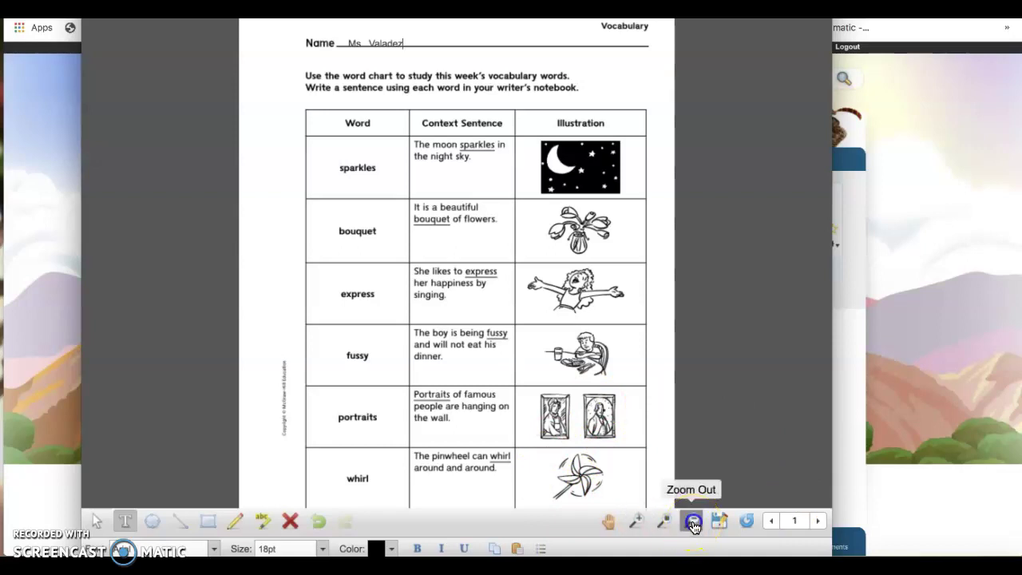
Step: Zoom out and page forward to page 6, 'A Change of Heart'
{"action": "left_click", "coordinate": [692, 521]}
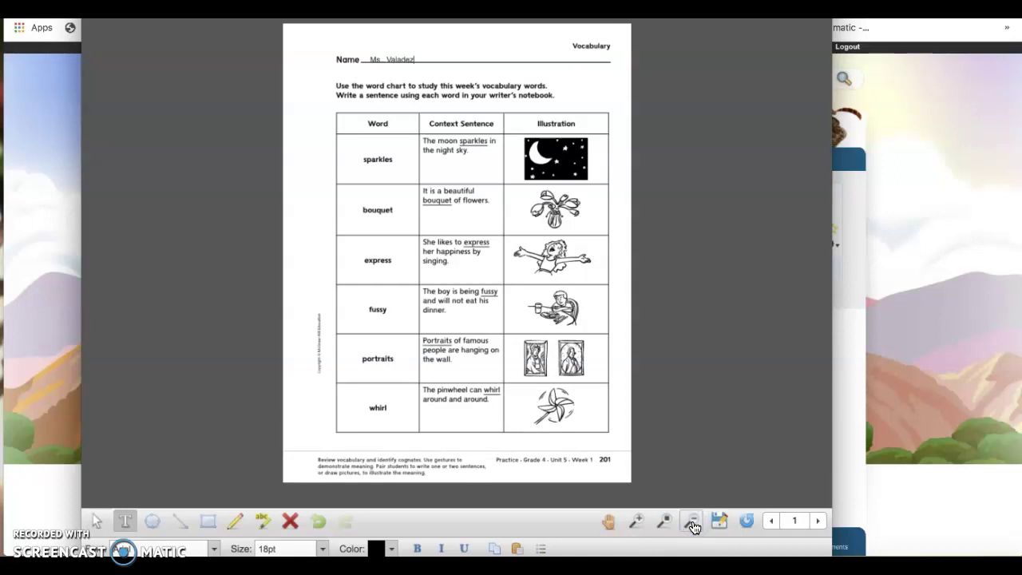
{"action": "left_click", "coordinate": [818, 524]}
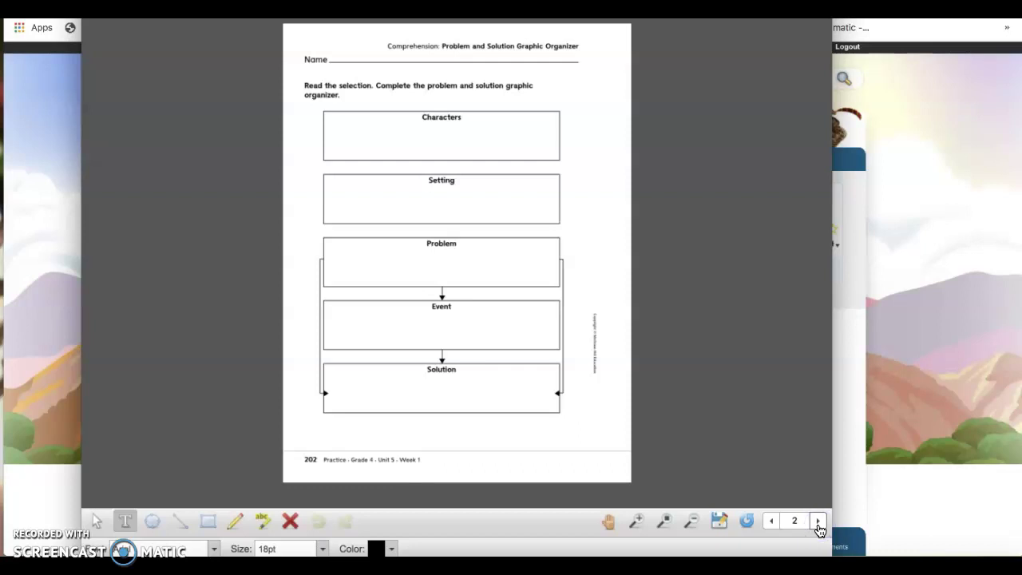
{"action": "left_click", "coordinate": [817, 523]}
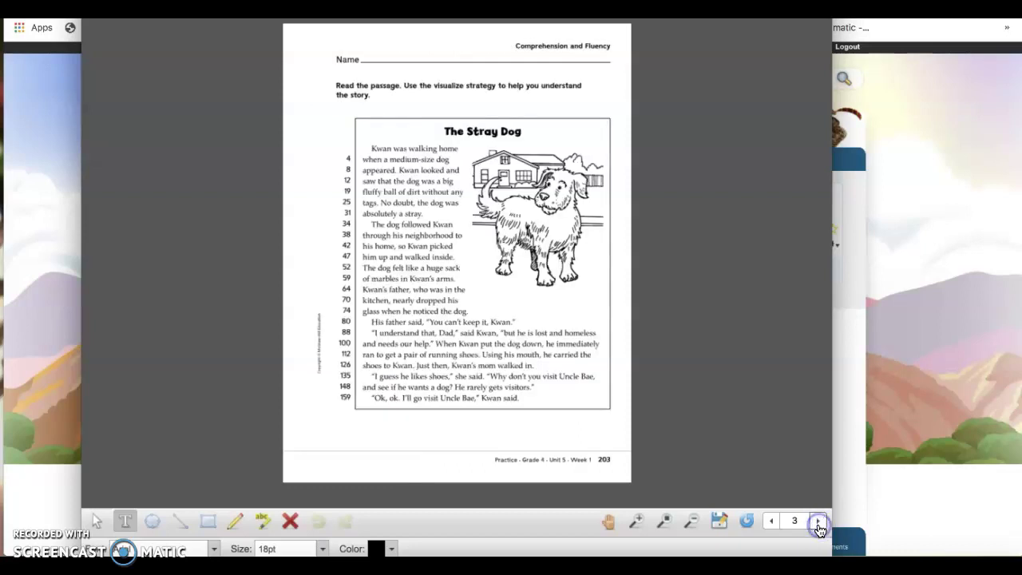
{"action": "left_click", "coordinate": [818, 524]}
{"action": "left_click", "coordinate": [818, 524]}
{"action": "left_click", "coordinate": [818, 524]}
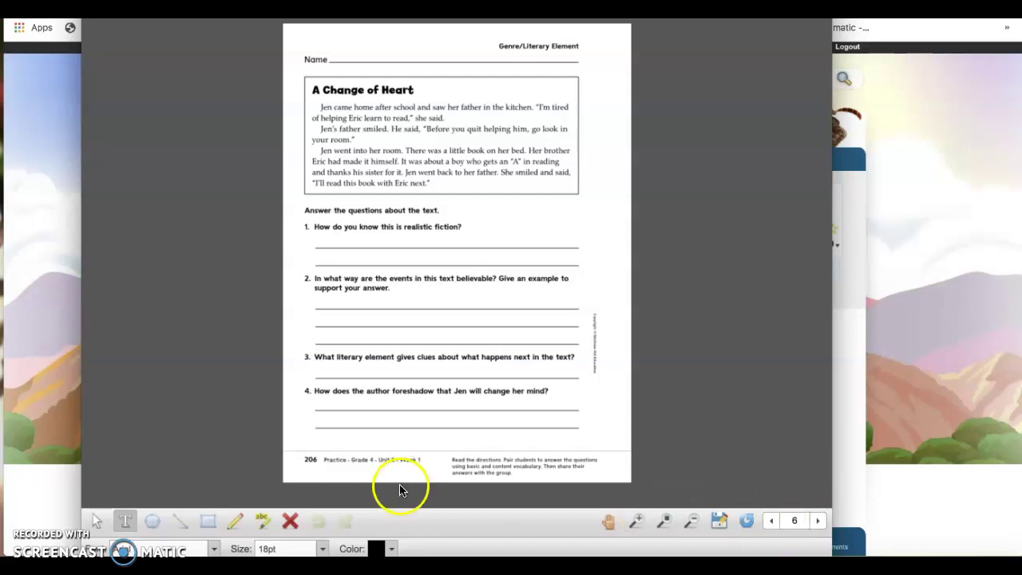
Step: Type 'Your sentence here or your answer' on question 1's answer line
{"action": "left_click", "coordinate": [126, 523]}
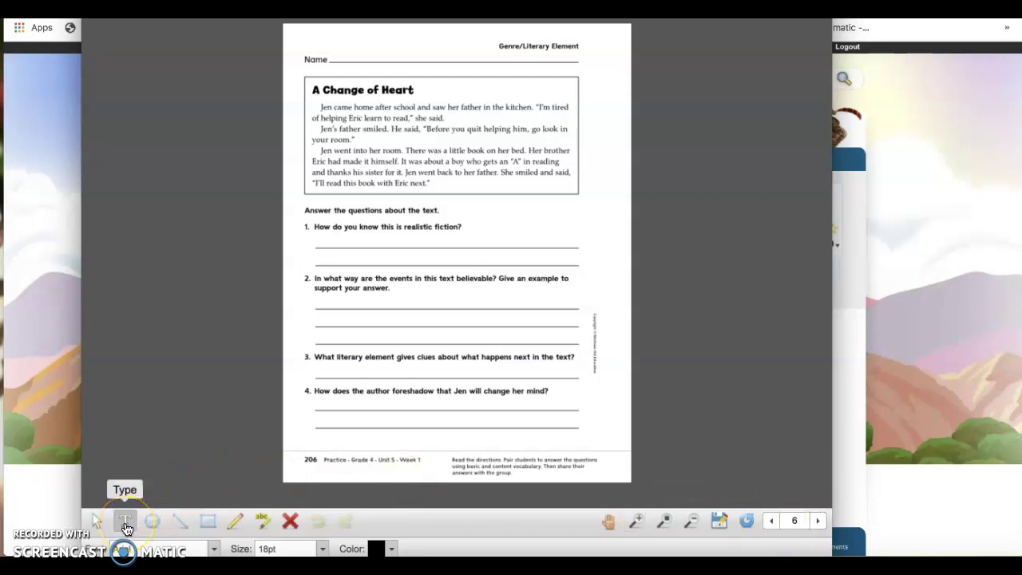
{"action": "left_click", "coordinate": [321, 239]}
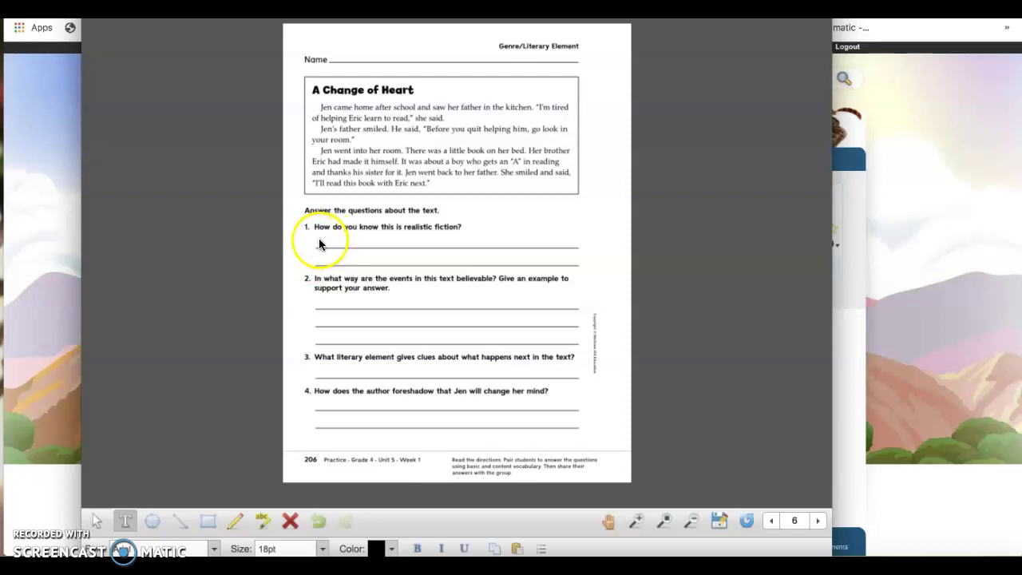
{"action": "left_click", "coordinate": [319, 240]}
{"action": "left_click", "coordinate": [319, 239]}
{"action": "type", "text": "Your sentence here or"}
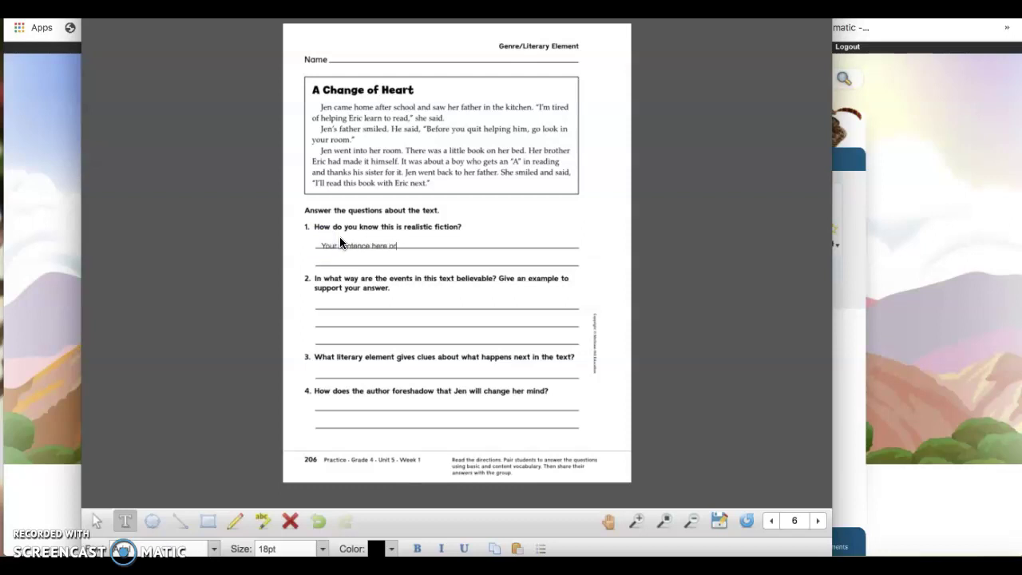
{"action": "type", "text": " your answer."}
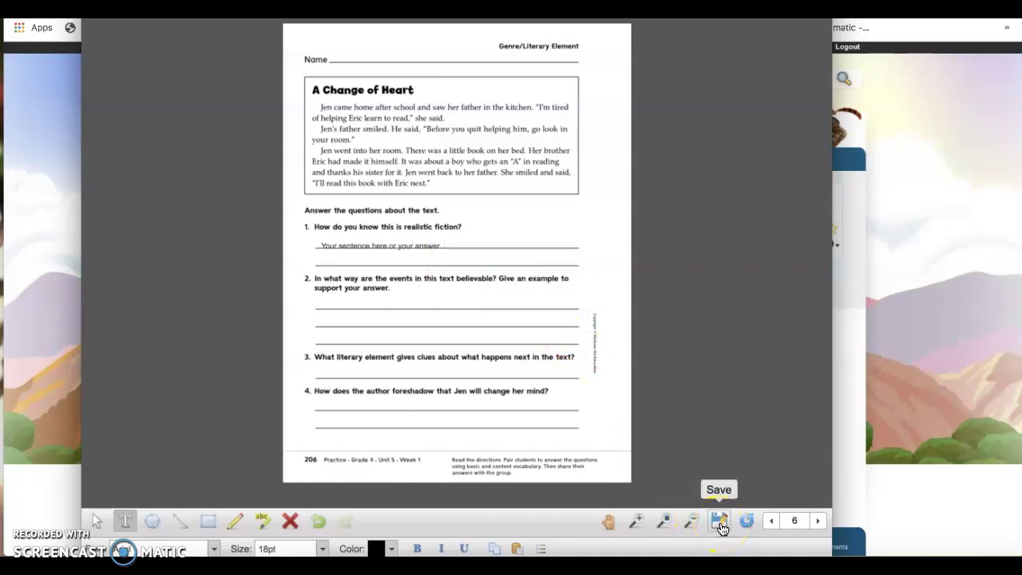
{"action": "left_click", "coordinate": [719, 521]}
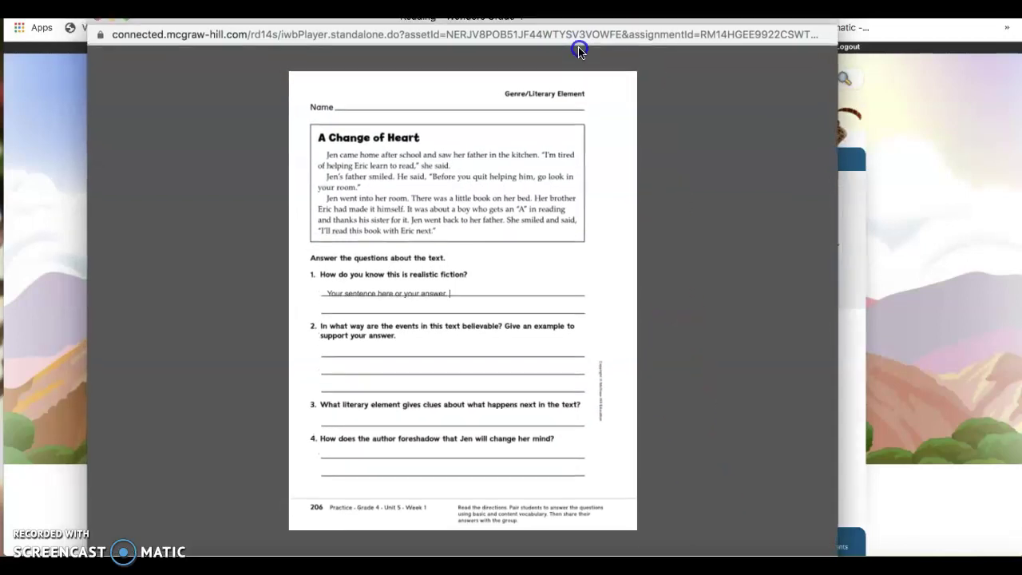
{"action": "left_click", "coordinate": [172, 48]}
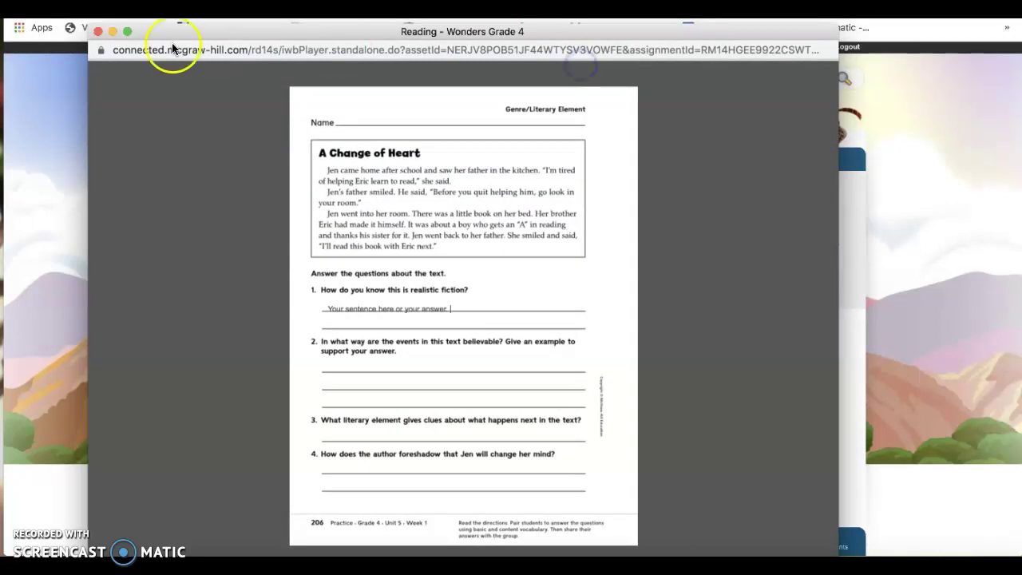
{"action": "left_click", "coordinate": [99, 33]}
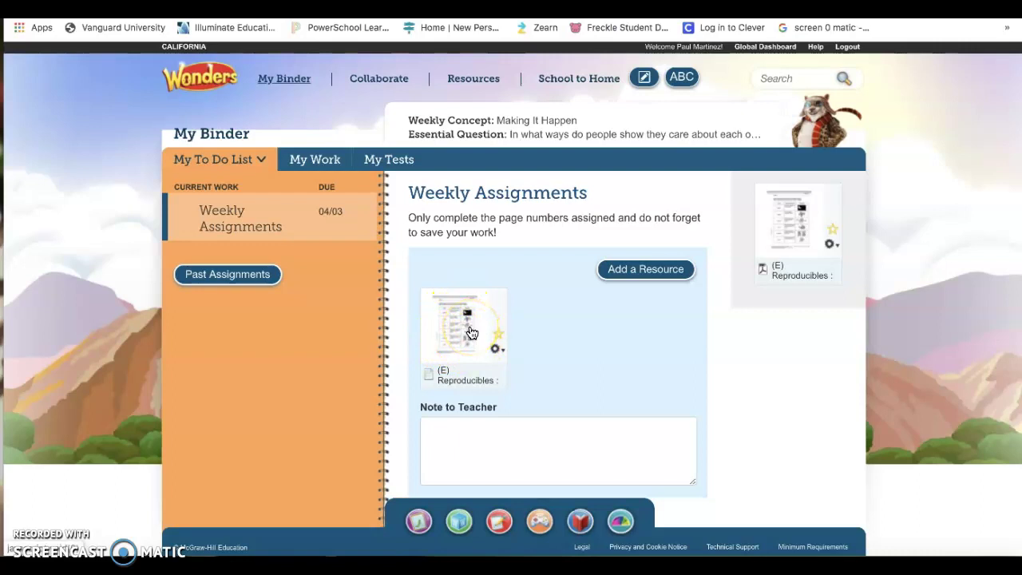
{"action": "scroll", "coordinate": [471, 332], "scroll_direction": "down", "scroll_amount": 1}
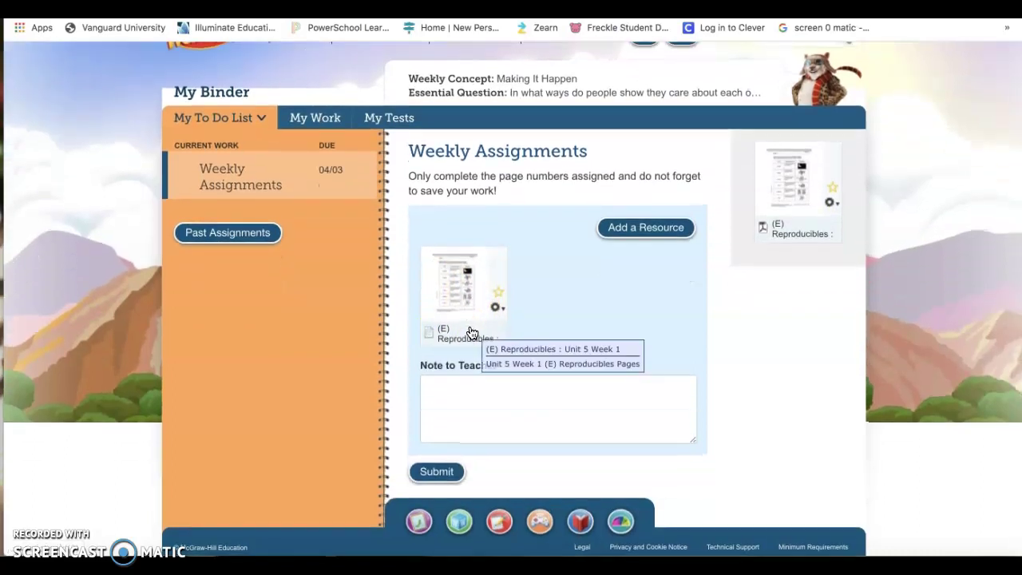
{"action": "left_click", "coordinate": [440, 408]}
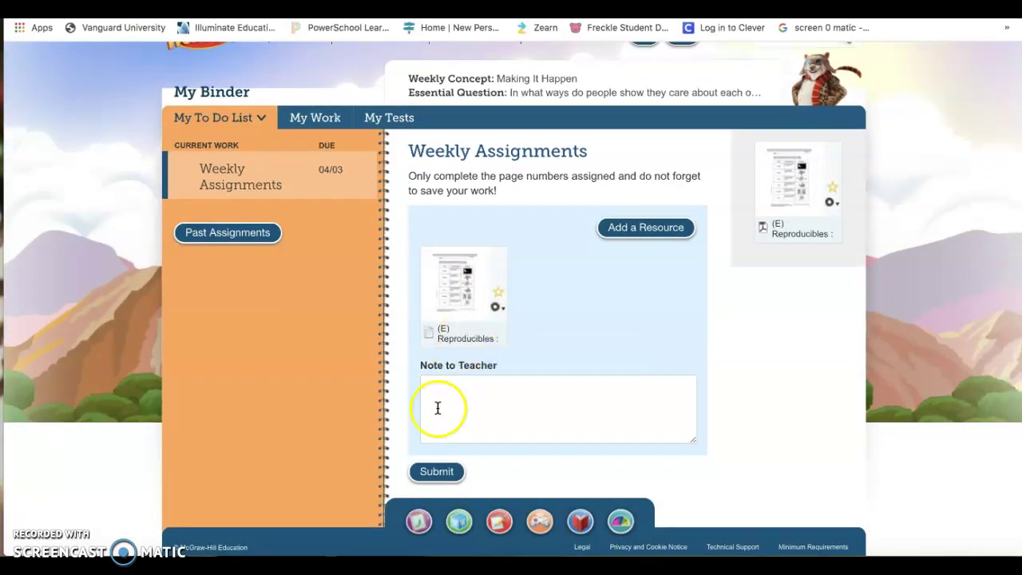
{"action": "left_click", "coordinate": [433, 474]}
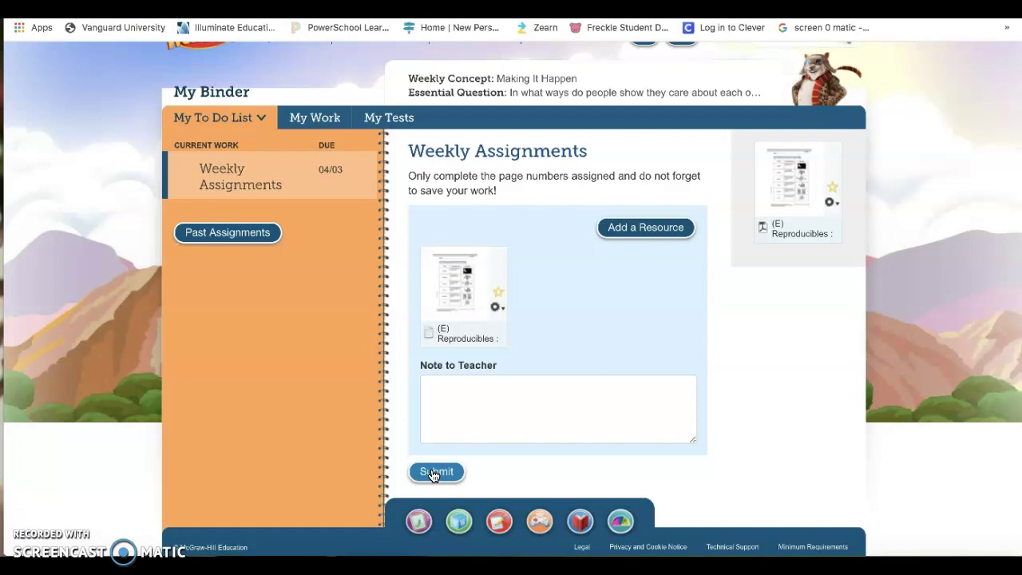
Step: Save the Reproducibles worksheet, close the viewer, and submit Weekly Assignments with OK
{"action": "left_click", "coordinate": [453, 299]}
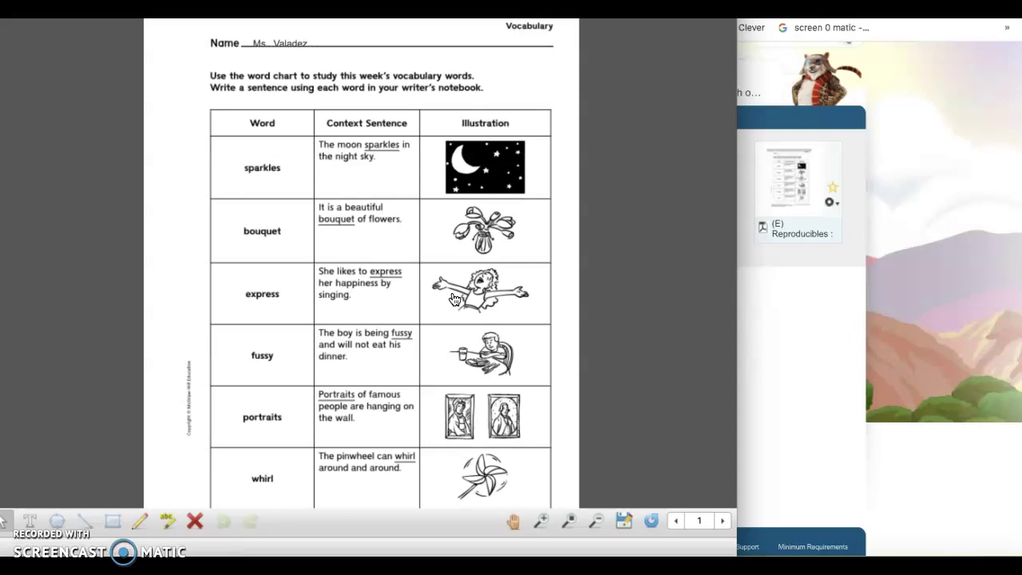
{"action": "left_click", "coordinate": [624, 521]}
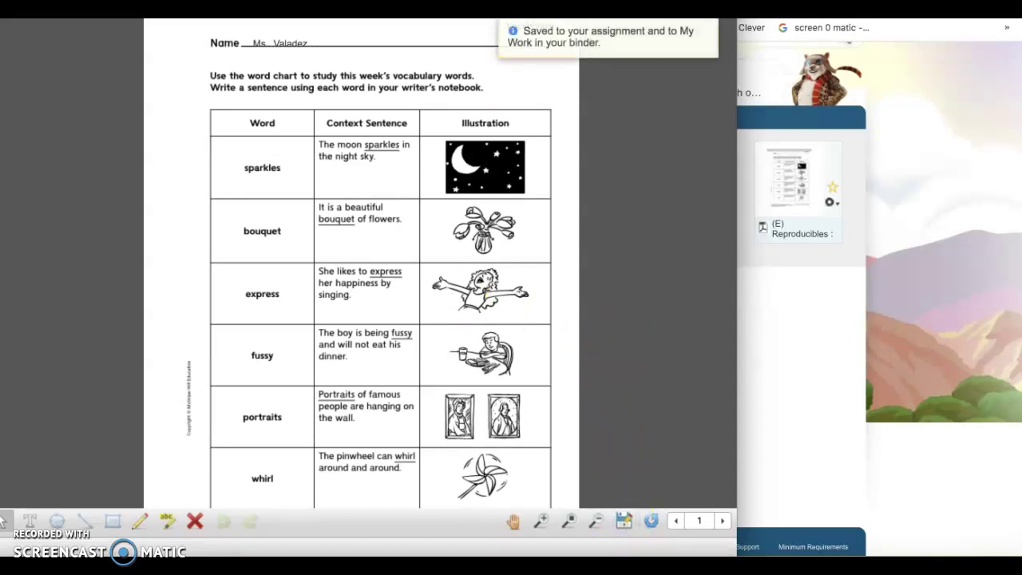
{"action": "key", "text": "Escape"}
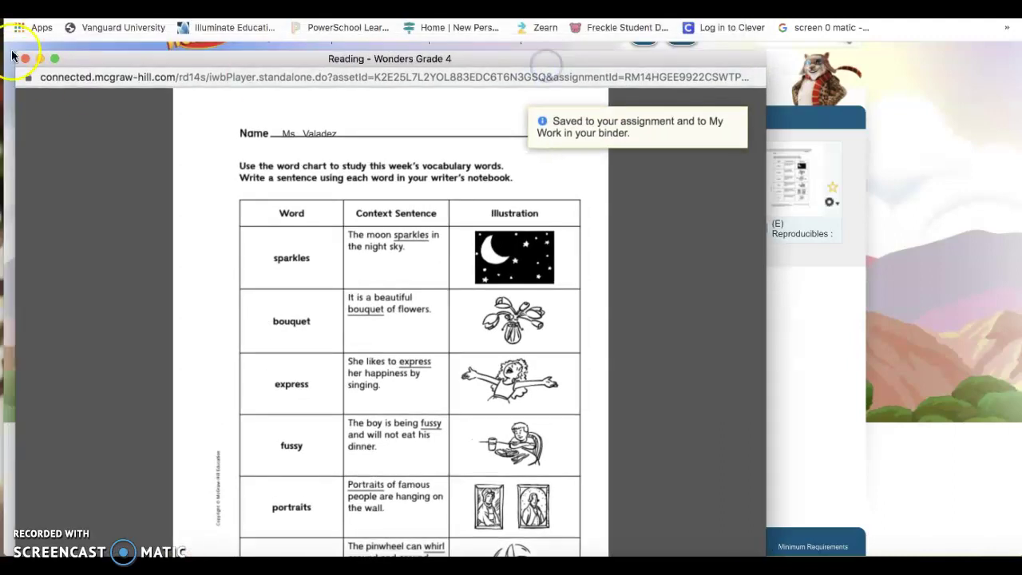
{"action": "left_click", "coordinate": [26, 60]}
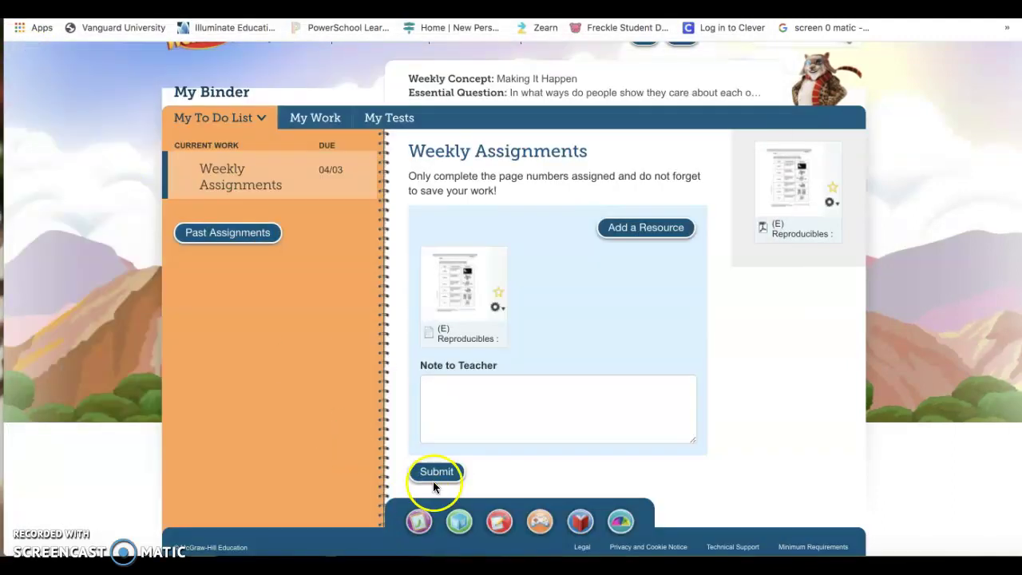
{"action": "left_click", "coordinate": [438, 472]}
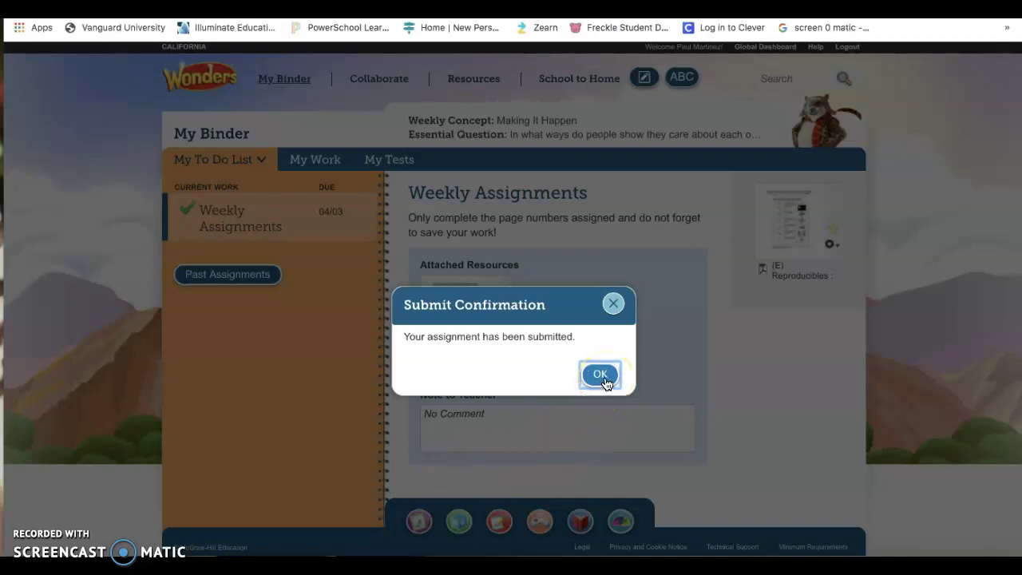
{"action": "left_click", "coordinate": [600, 374]}
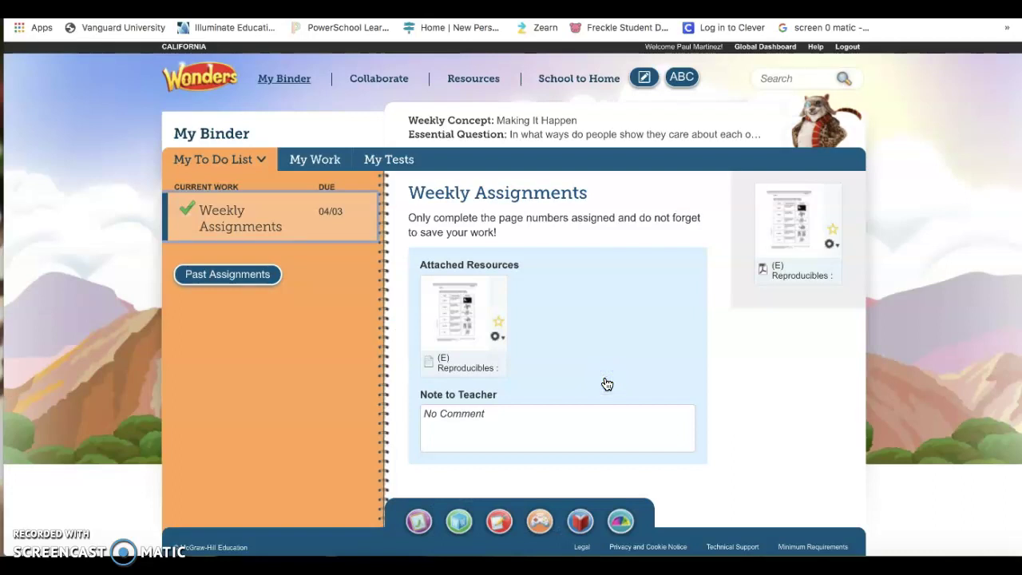
Step: Reopen the Weekly Assignments item and its attached worksheet
{"action": "left_click", "coordinate": [177, 209]}
{"action": "left_click", "coordinate": [206, 216]}
{"action": "left_click", "coordinate": [206, 215]}
{"action": "left_click", "coordinate": [458, 310]}
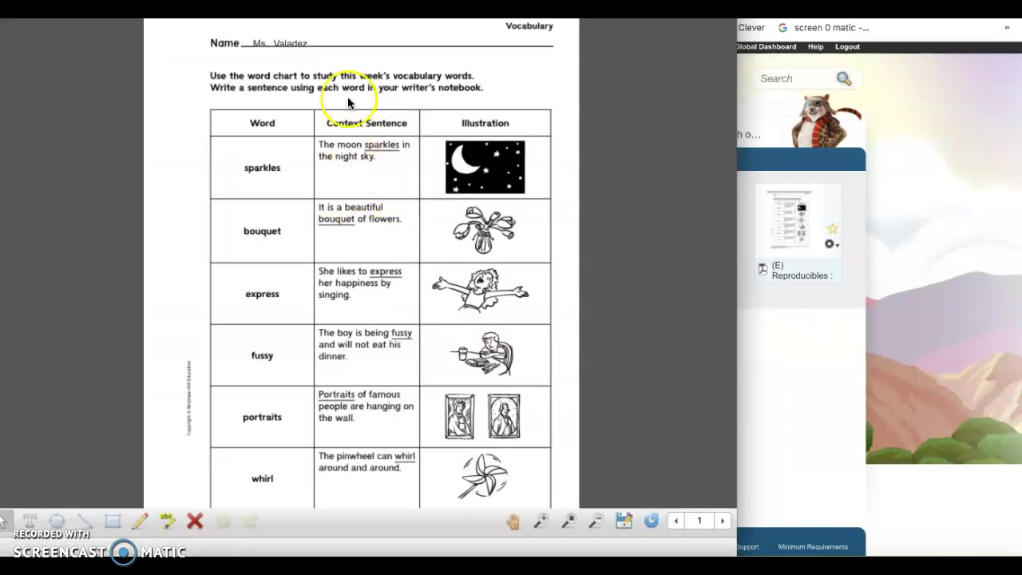
Step: Add #32 after the name on the Name line and save the worksheet
{"action": "left_click", "coordinate": [317, 40]}
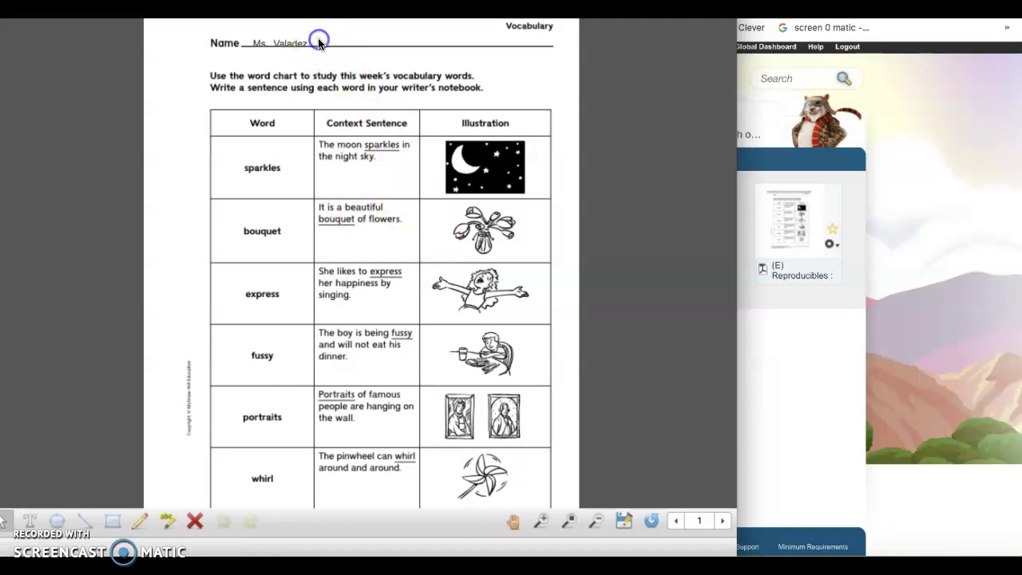
{"action": "left_click", "coordinate": [30, 520]}
{"action": "left_click", "coordinate": [338, 41]}
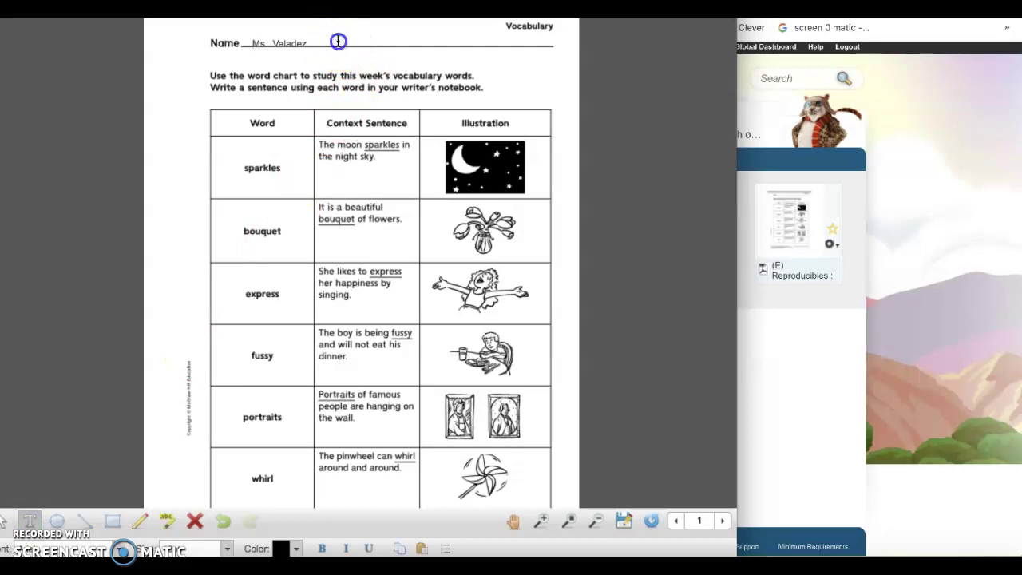
{"action": "left_click", "coordinate": [330, 37]}
{"action": "left_click", "coordinate": [624, 527]}
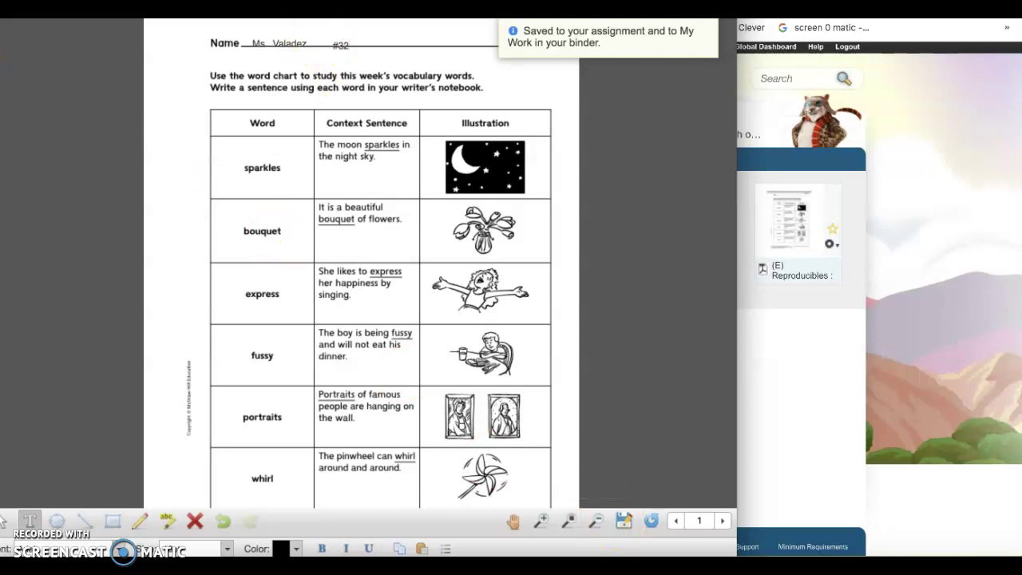
Step: Close the worksheet, reopen it to confirm #32 stayed saved, then close it
{"action": "mouse_move", "coordinate": [30, 33]}
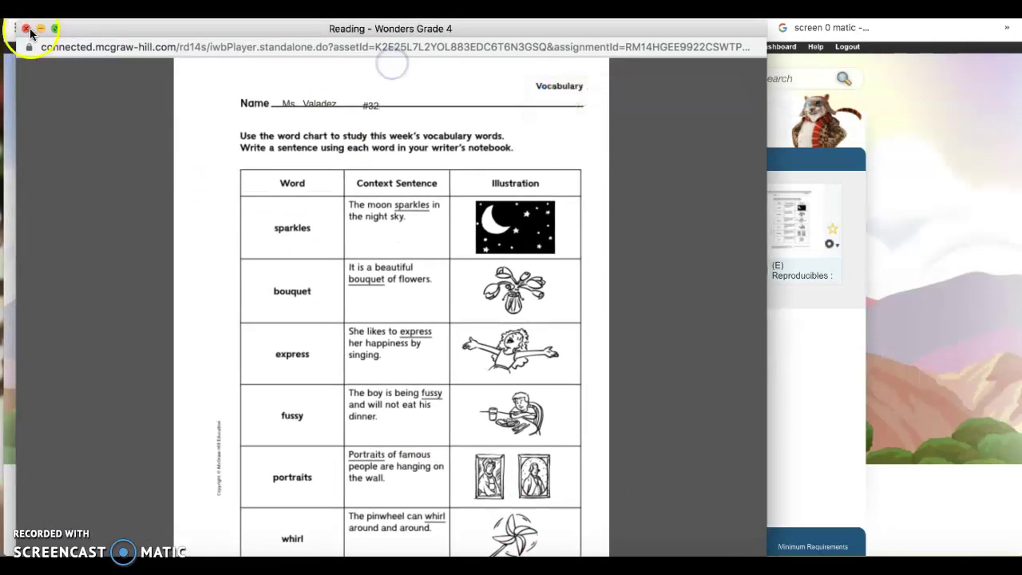
{"action": "left_click", "coordinate": [27, 28]}
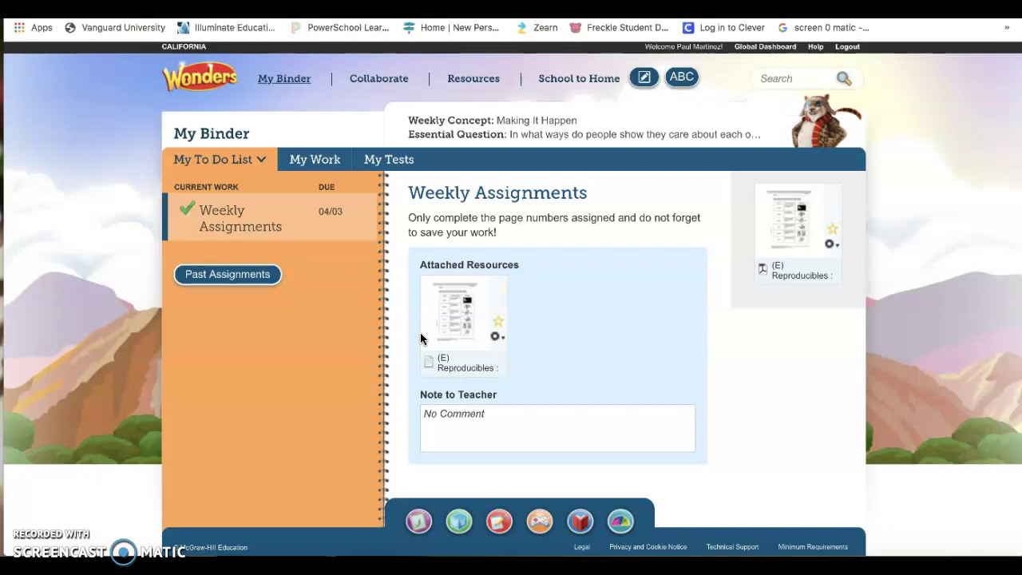
{"action": "left_click", "coordinate": [469, 317]}
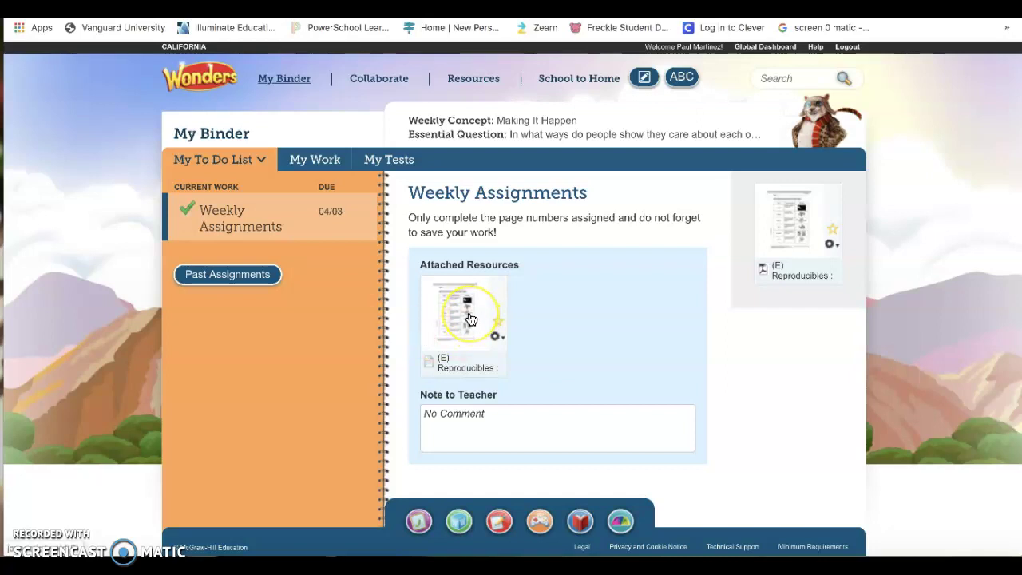
{"action": "left_click", "coordinate": [469, 317]}
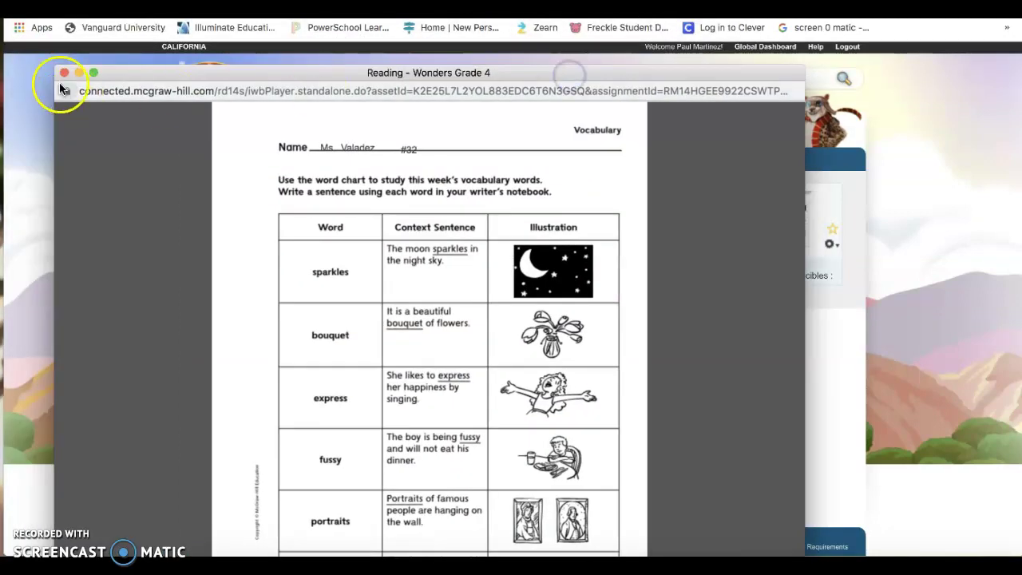
{"action": "left_click", "coordinate": [65, 74]}
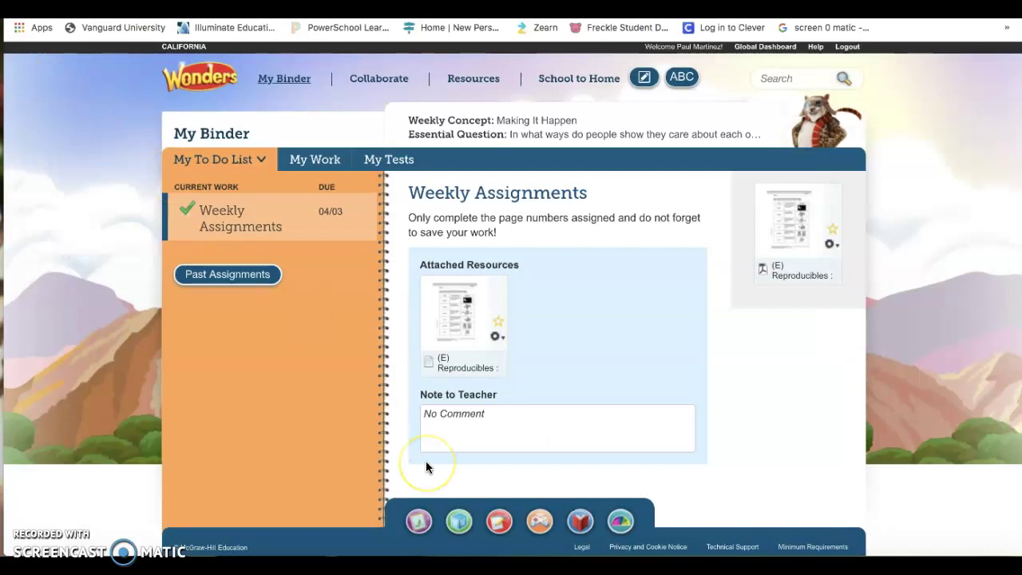